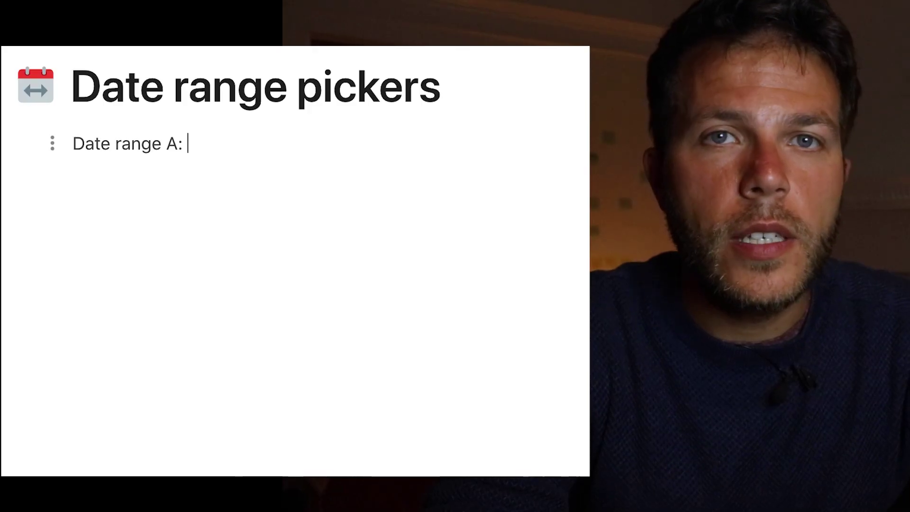
Step: Begin inserting a control after 'Date range A:' using the /control command
text(/control)
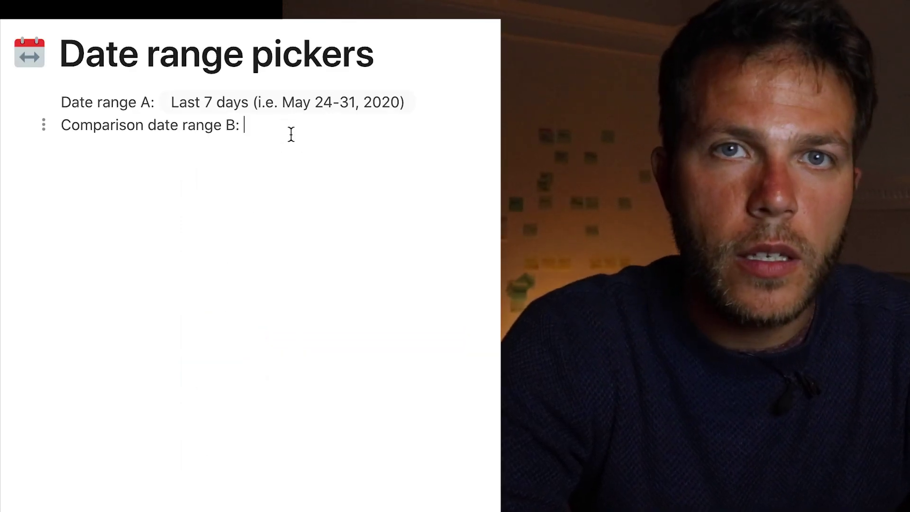
Step: Insert a Date range picker for comparison range B and finish naming the end A column
text(/control)
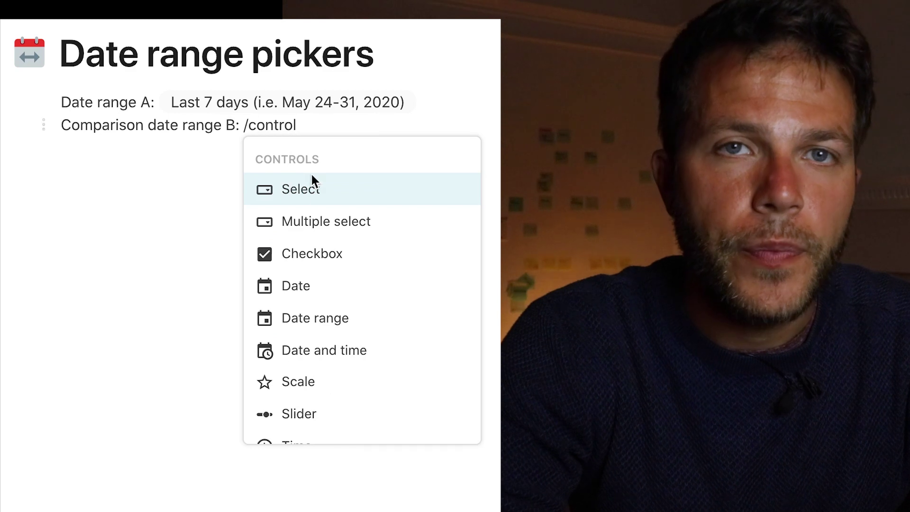
click(320, 318)
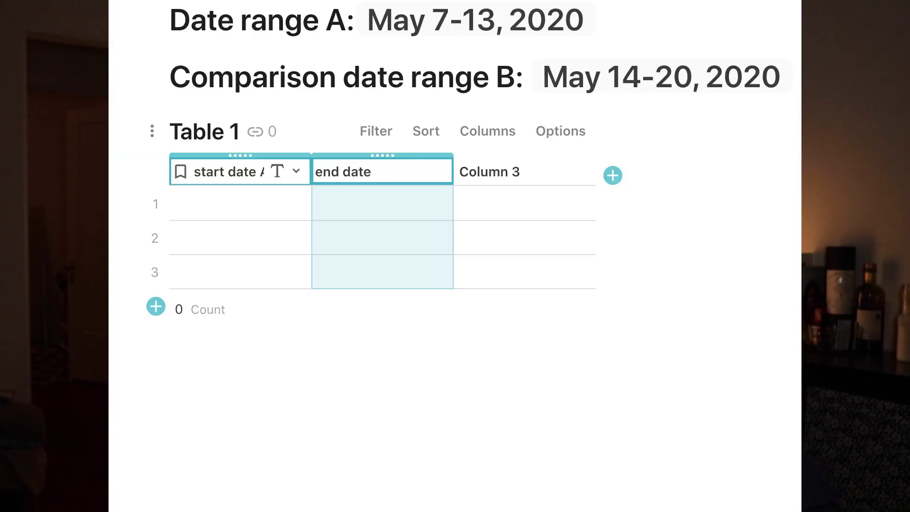
key(Return)
key(Tab)
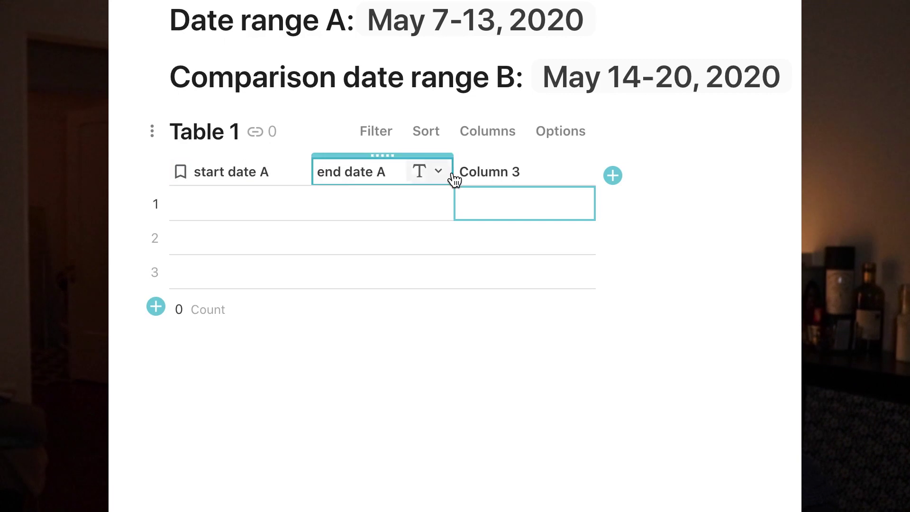
Step: Rename the third and fourth table columns to start B and end B
click(489, 180)
click(488, 178)
text(start date B)
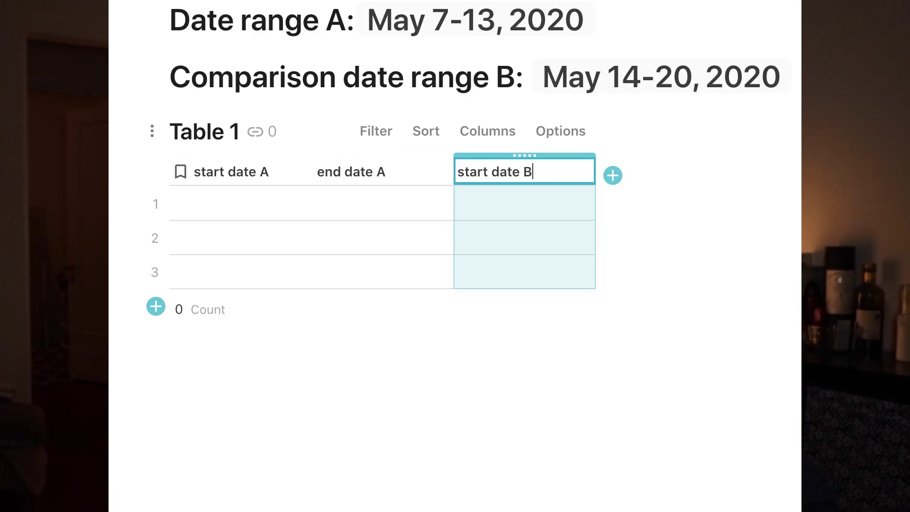
key(Tab)
click(645, 175)
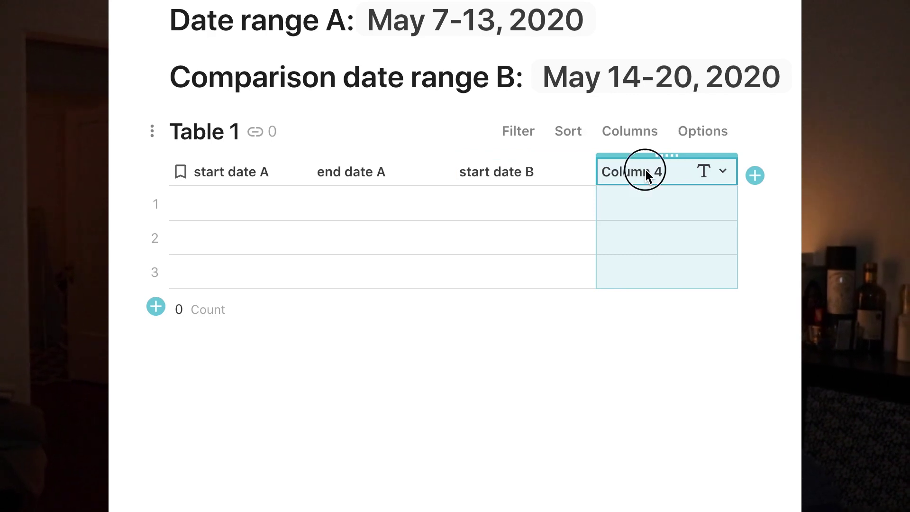
text(end B)
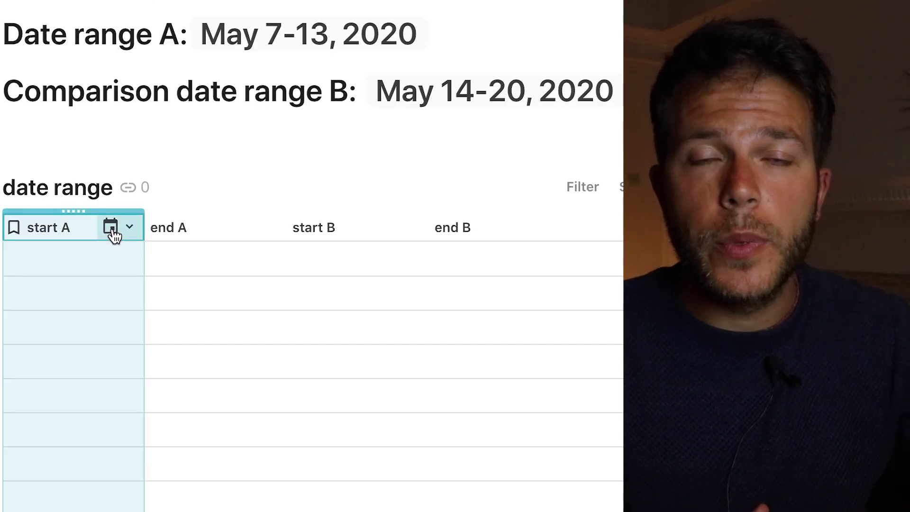
Step: Give the start A column the formula daterangepicker 1.First(), filling rows with 2020-05-07
click(111, 228)
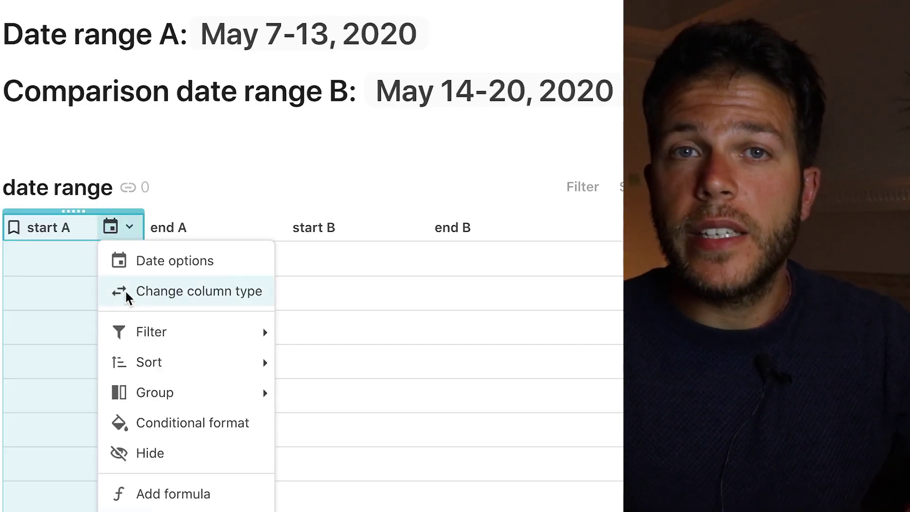
click(149, 495)
text(date)
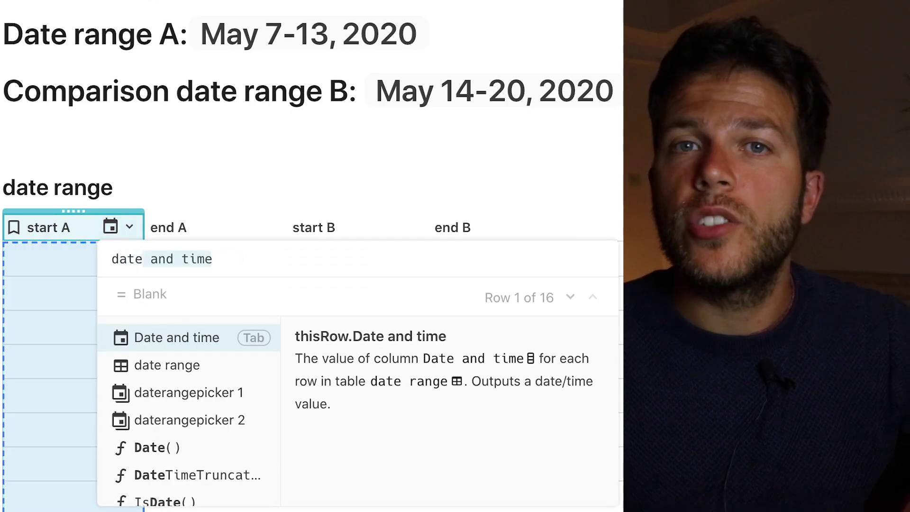
text(rang)
key(Tab)
text(.)
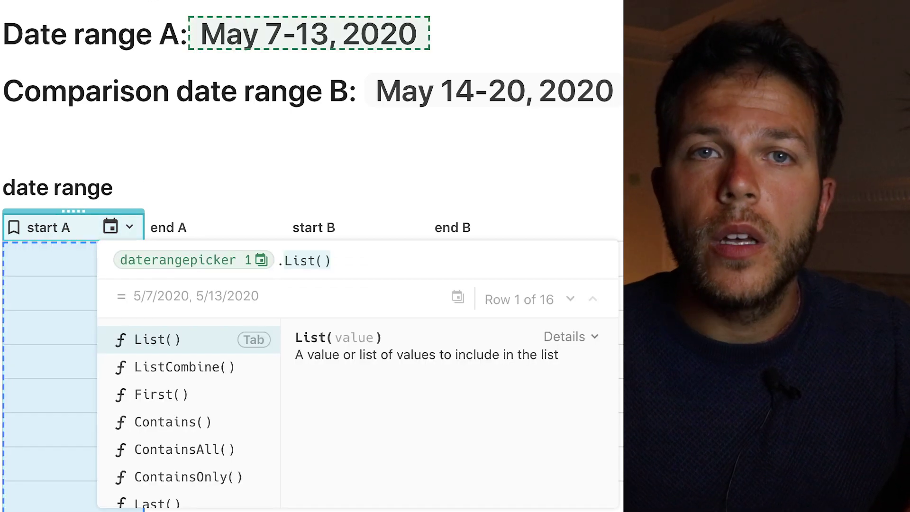
text(Fir)
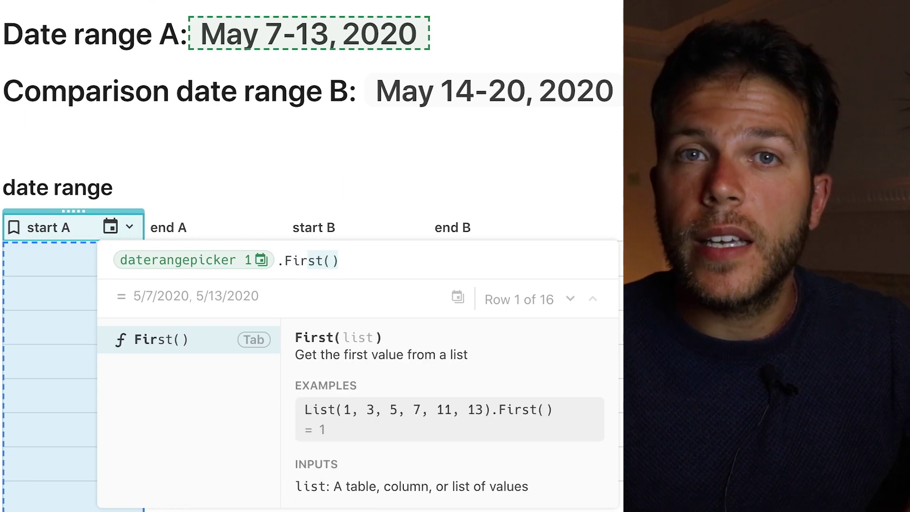
key(Tab)
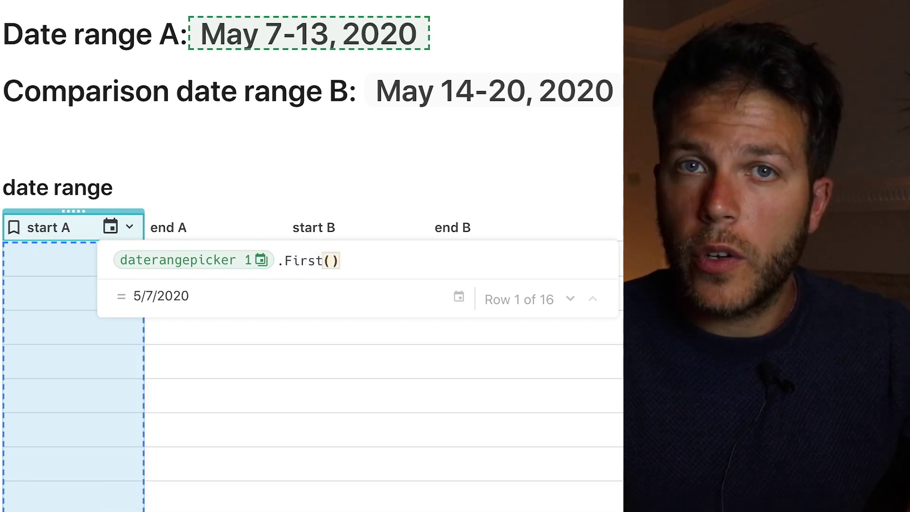
key(Return)
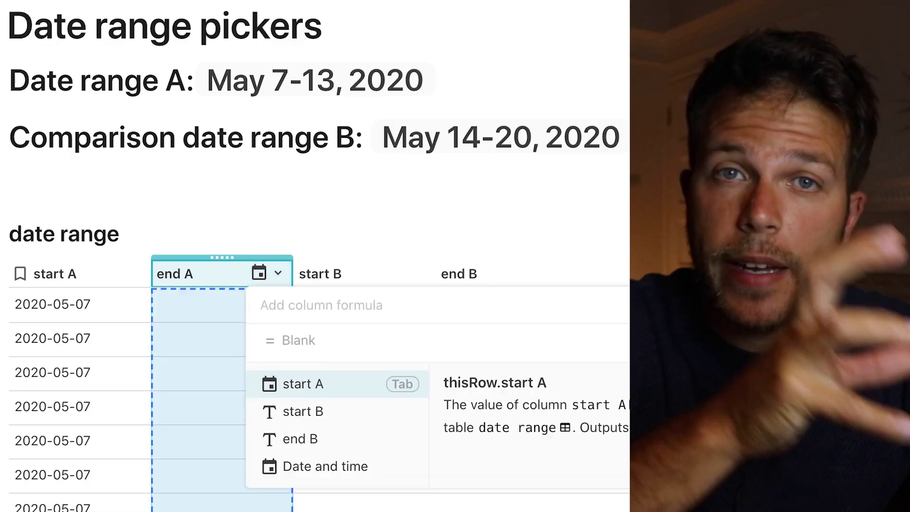
Step: Give the end A column the formula daterangepicker 1.Last()
key(Down)
text(date and timedaterangepicker 1)
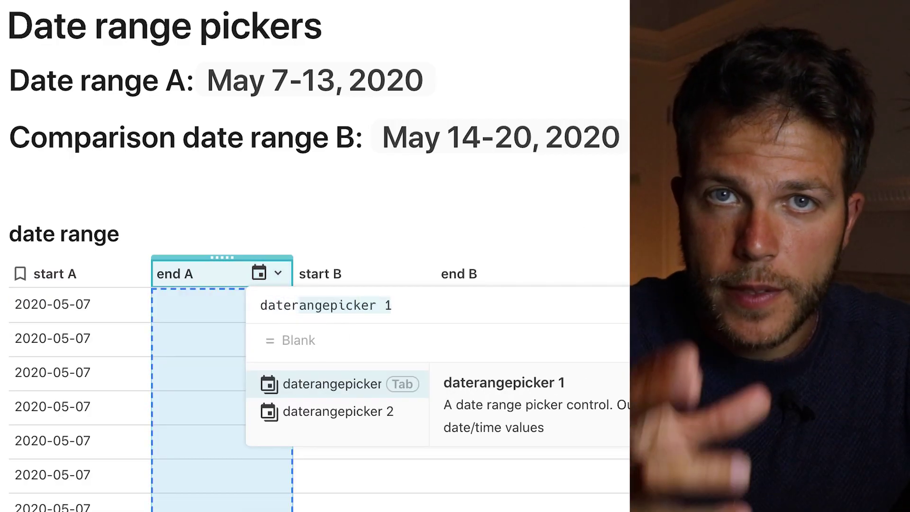
key(Tab)
text(.)
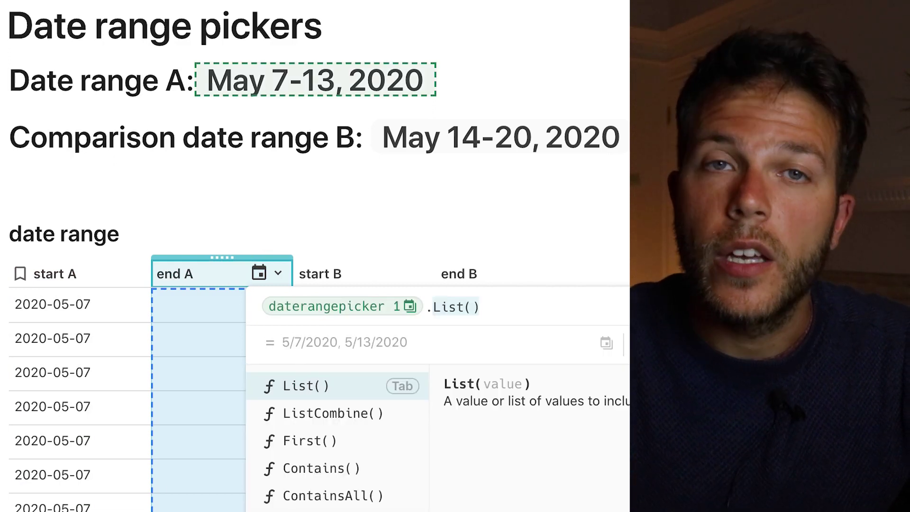
text(la)
key(Tab)
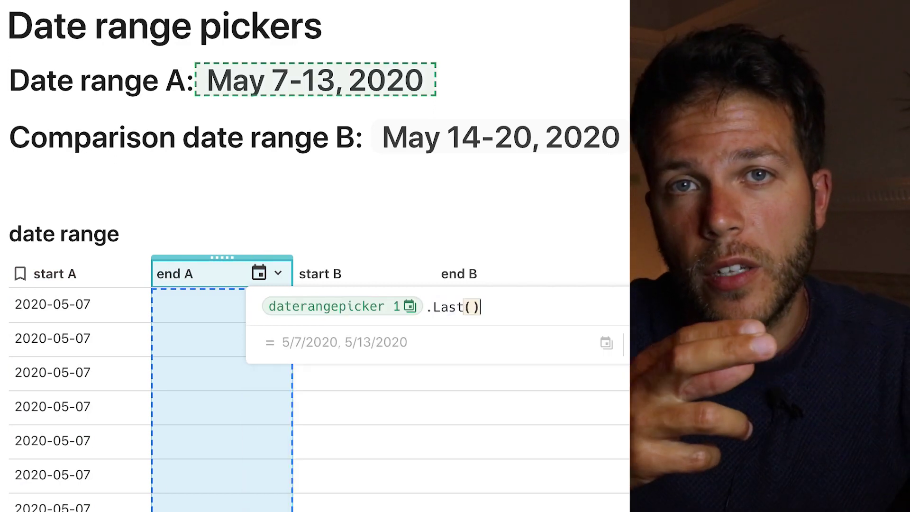
key(Return)
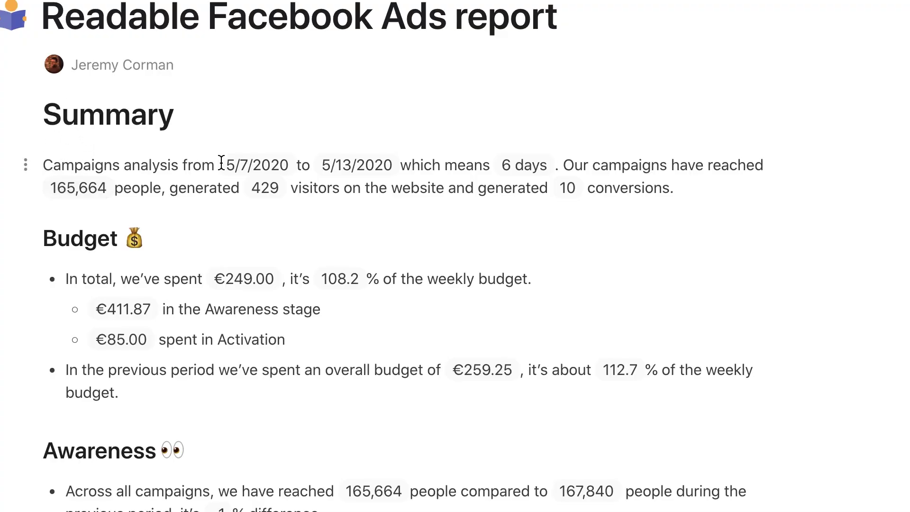
click(246, 172)
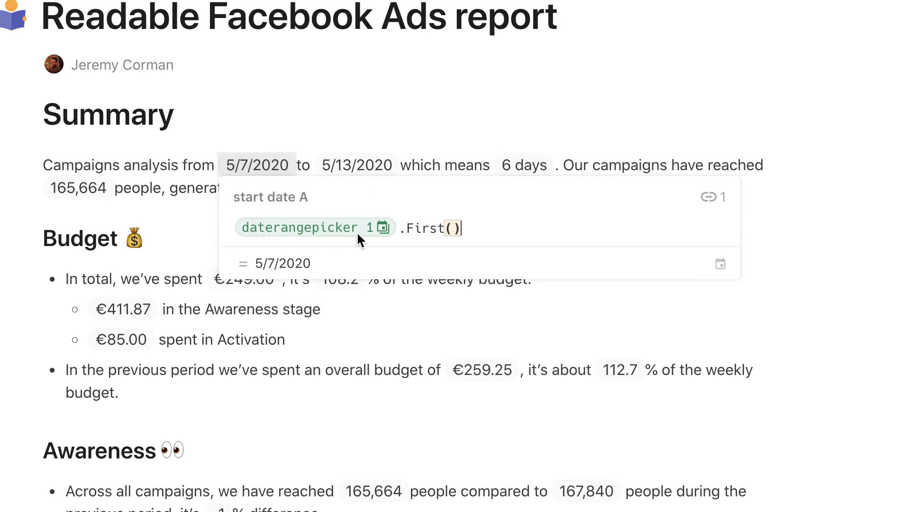
click(371, 169)
click(371, 168)
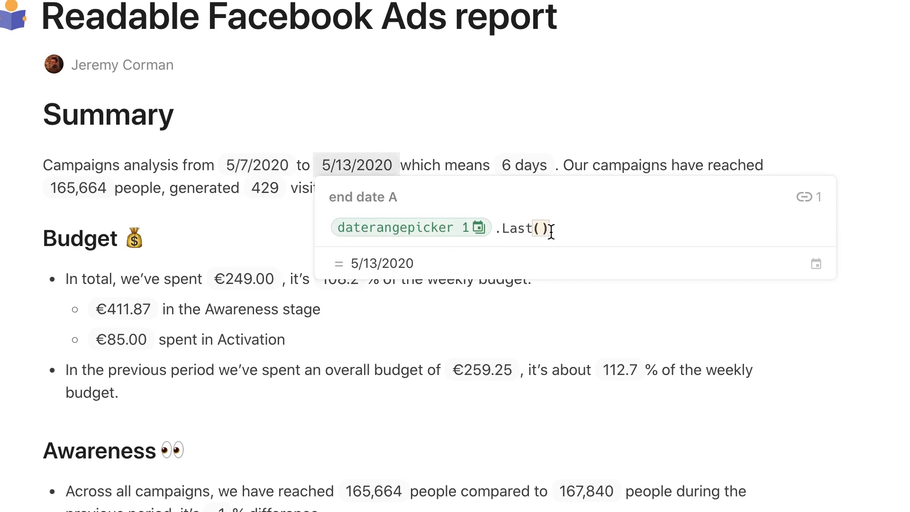
click(574, 229)
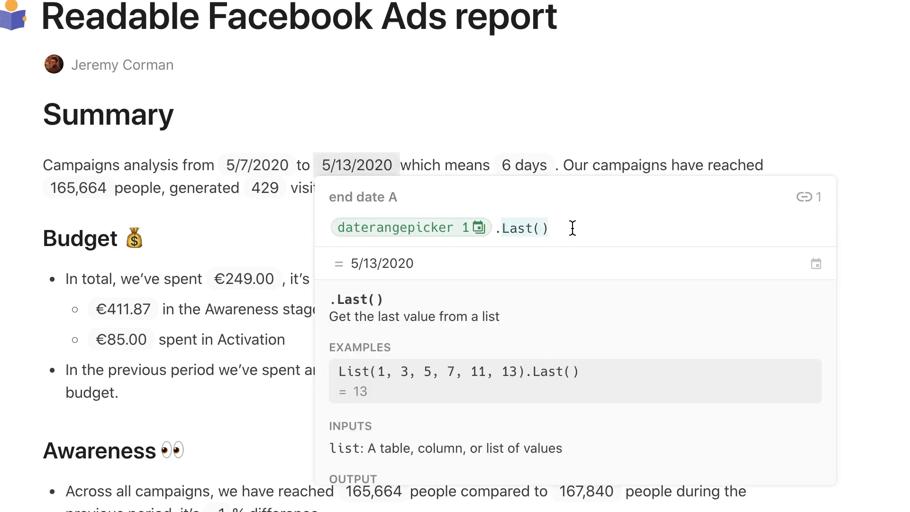
click(527, 167)
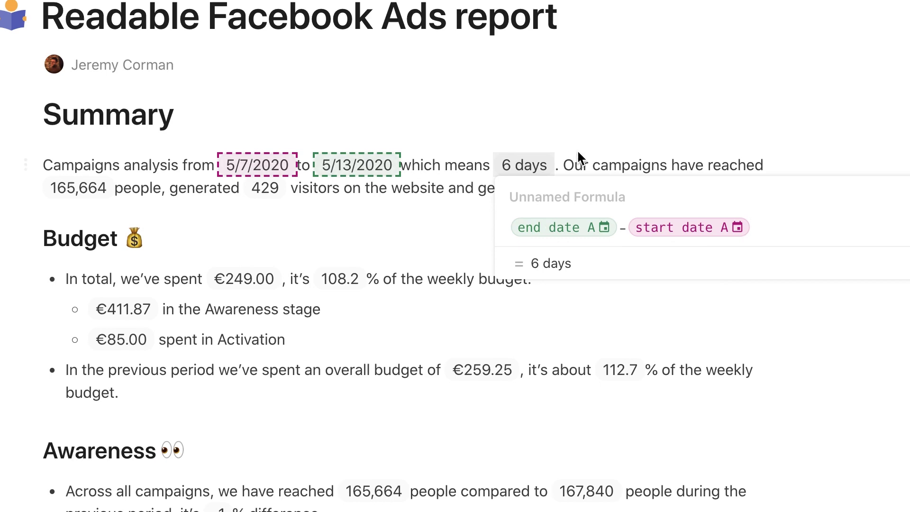
key(Escape)
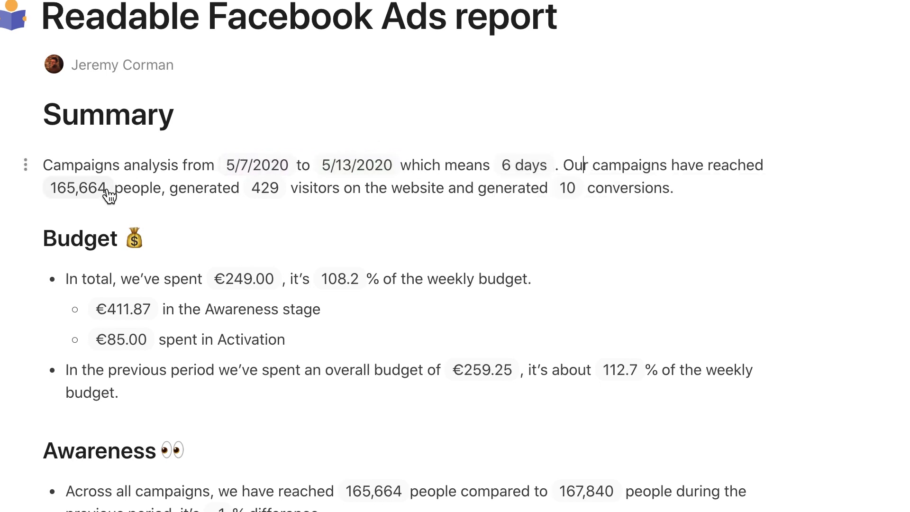
click(69, 194)
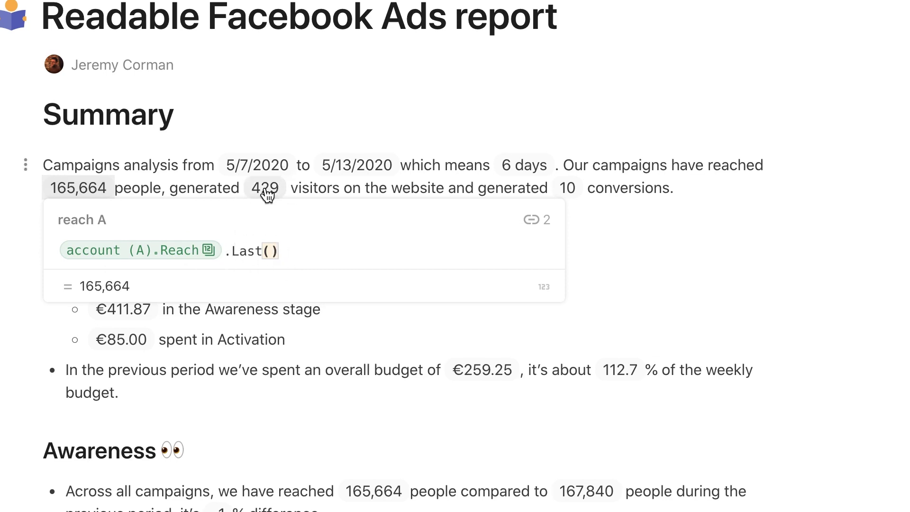
mouse_move(264, 188)
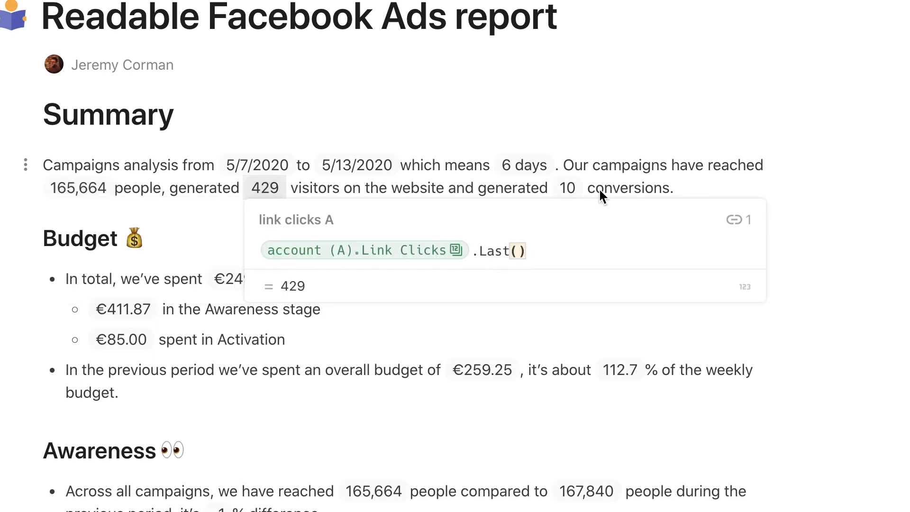
mouse_move(569, 186)
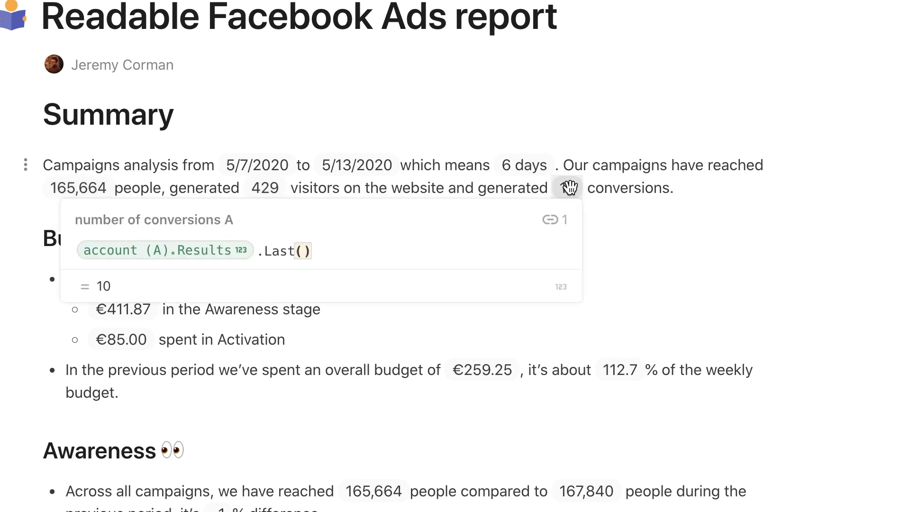
click(676, 233)
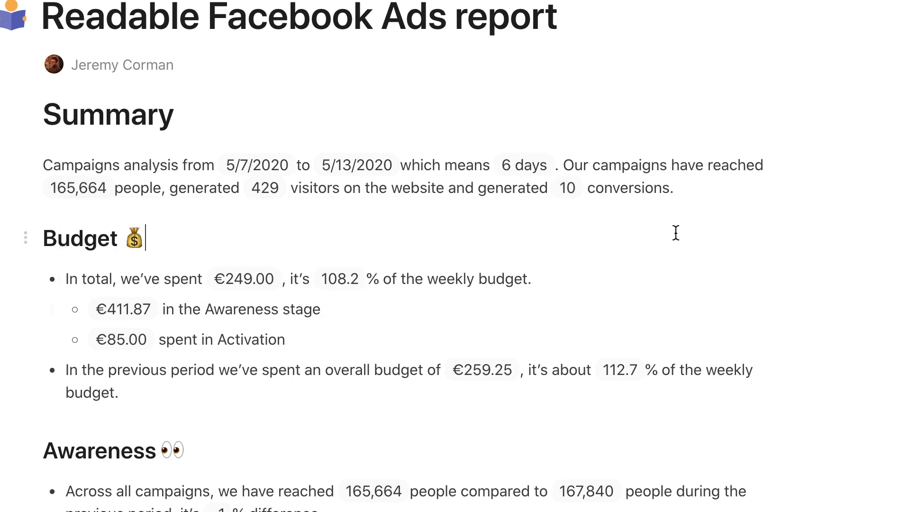
scroll(676, 232, down, 2)
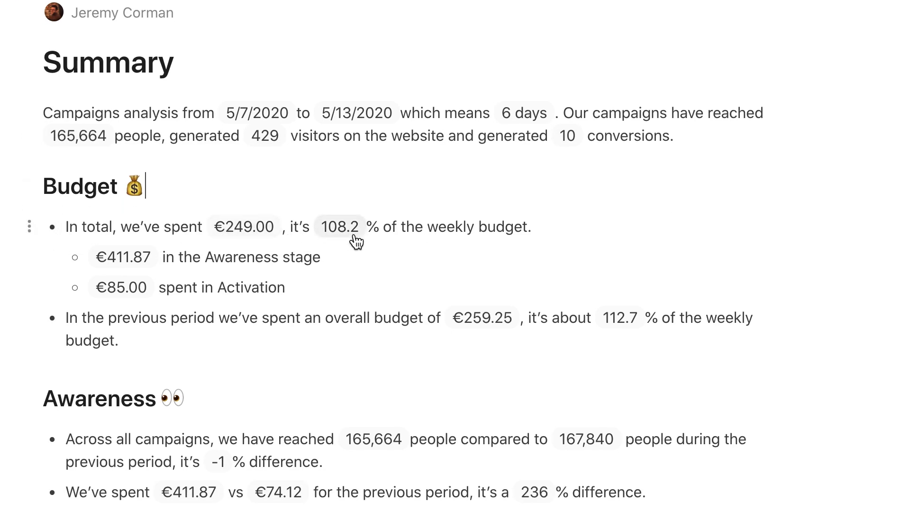
scroll(123, 227, down, 10)
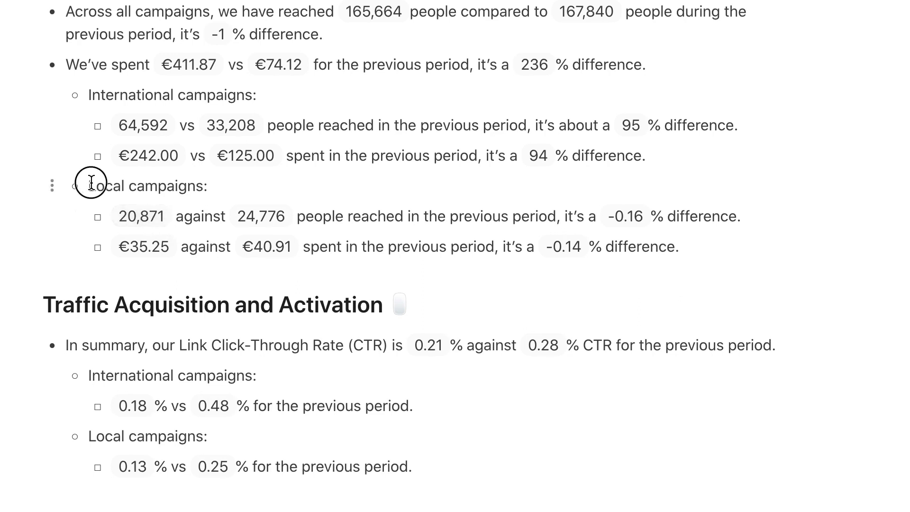
Step: Inspect the 20,871 local reach formula, reviewing help for Filter and RegexMatch
drag(114, 182, 191, 185)
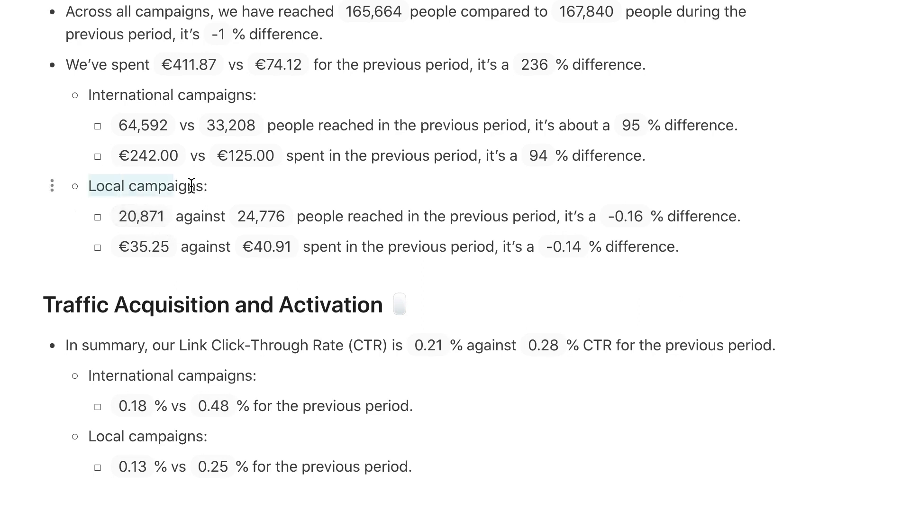
click(163, 214)
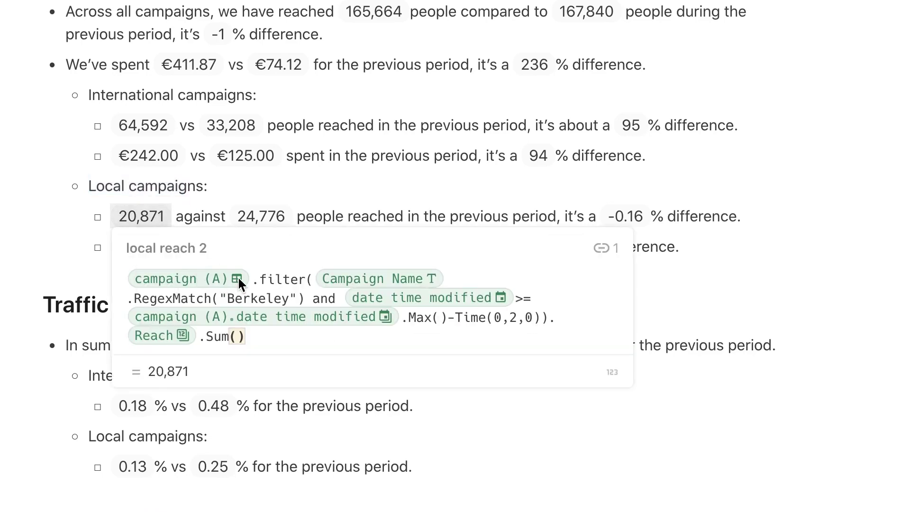
click(262, 280)
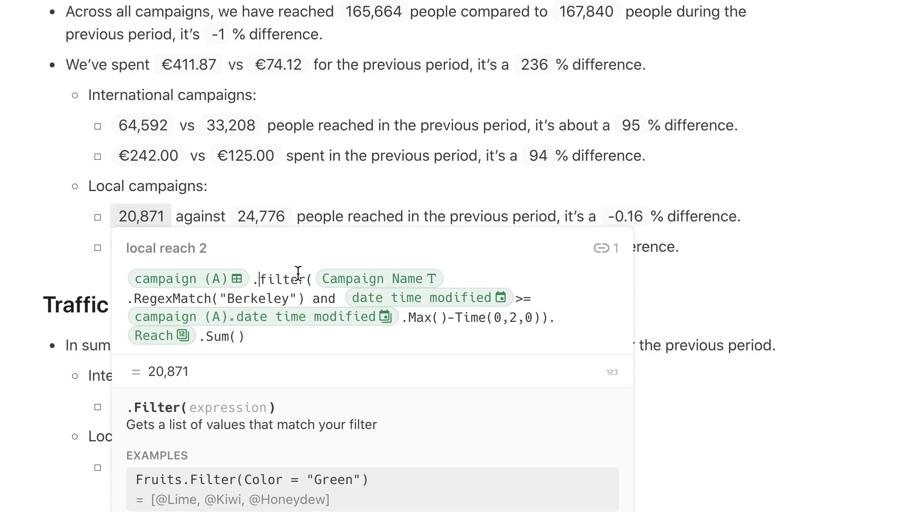
click(250, 300)
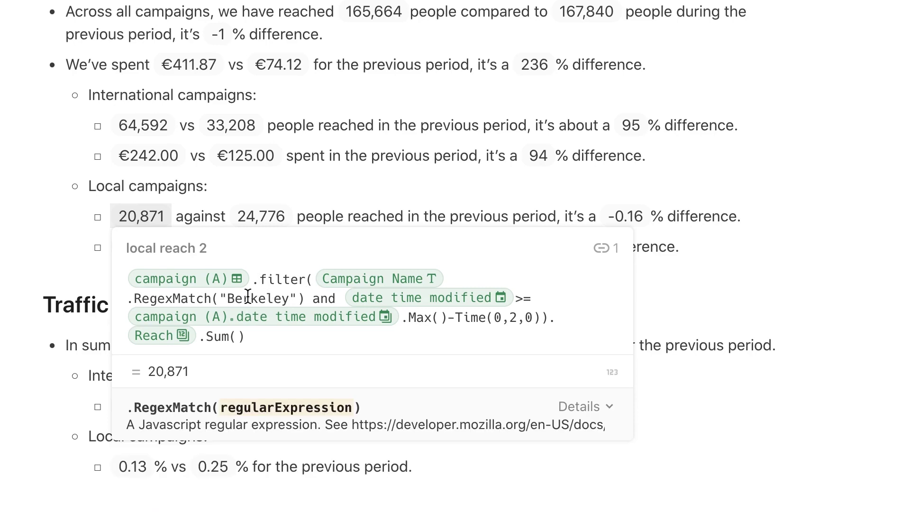
click(134, 296)
click(211, 298)
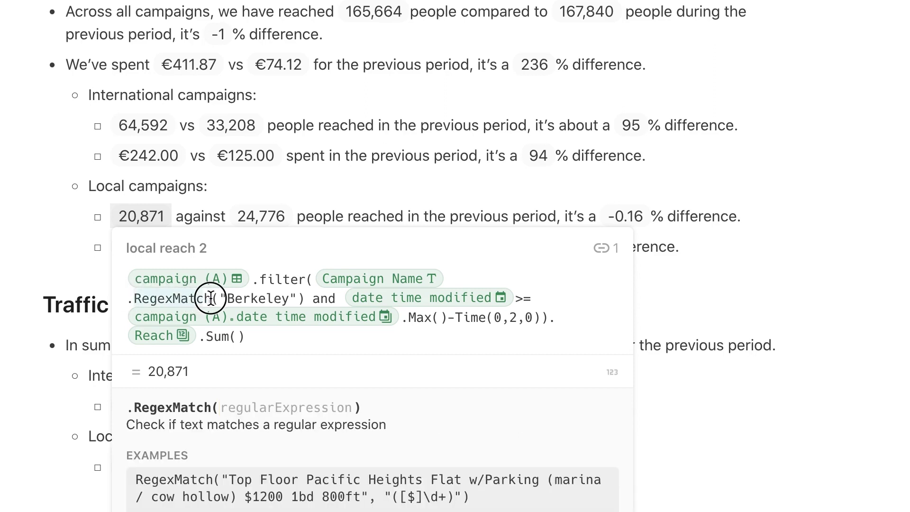
click(290, 297)
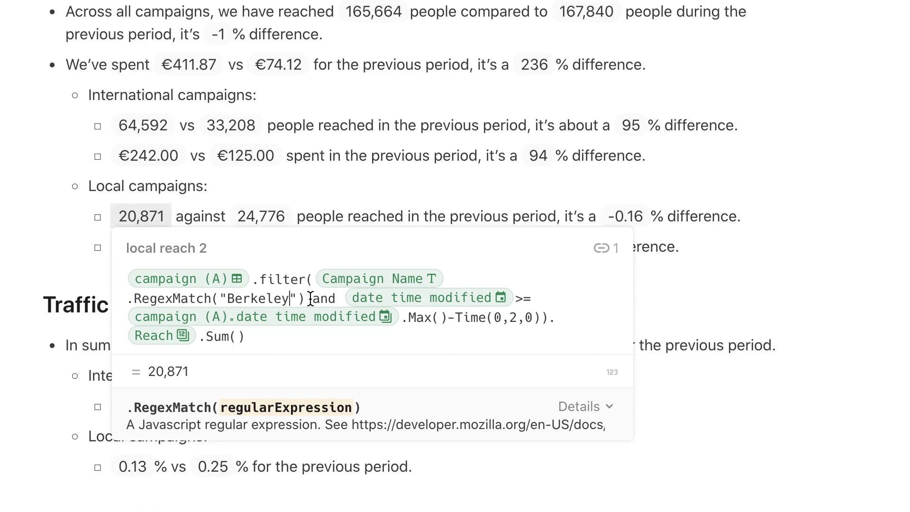
click(311, 298)
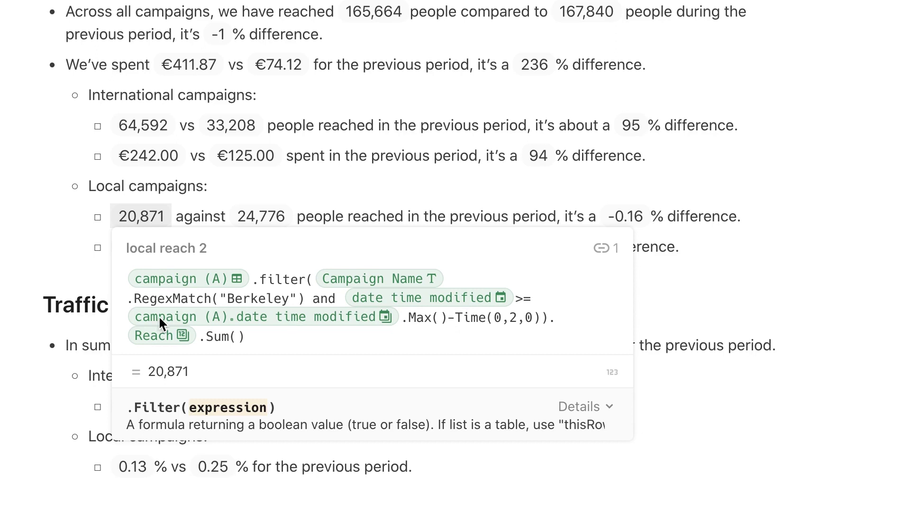
Step: Review the formula's modification-date check, Time(0,2,0) offset and Reach column reference
click(259, 324)
click(410, 314)
click(446, 317)
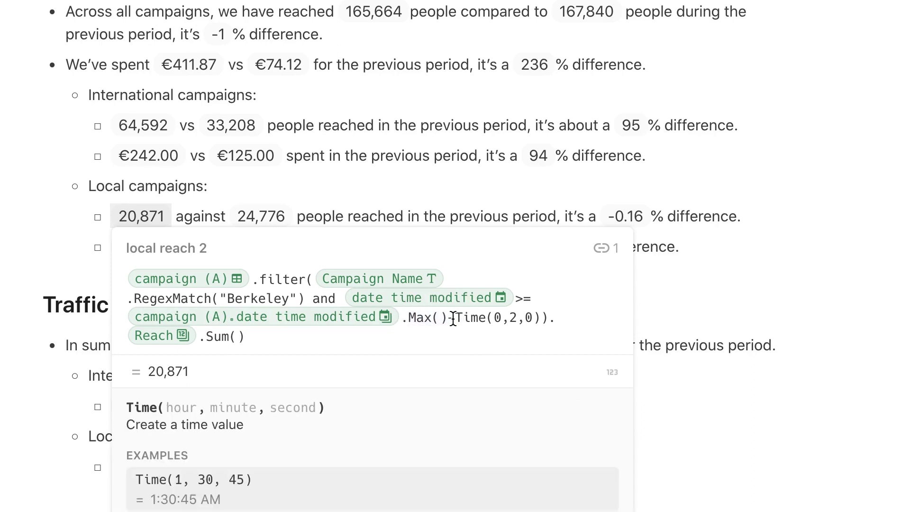
click(539, 317)
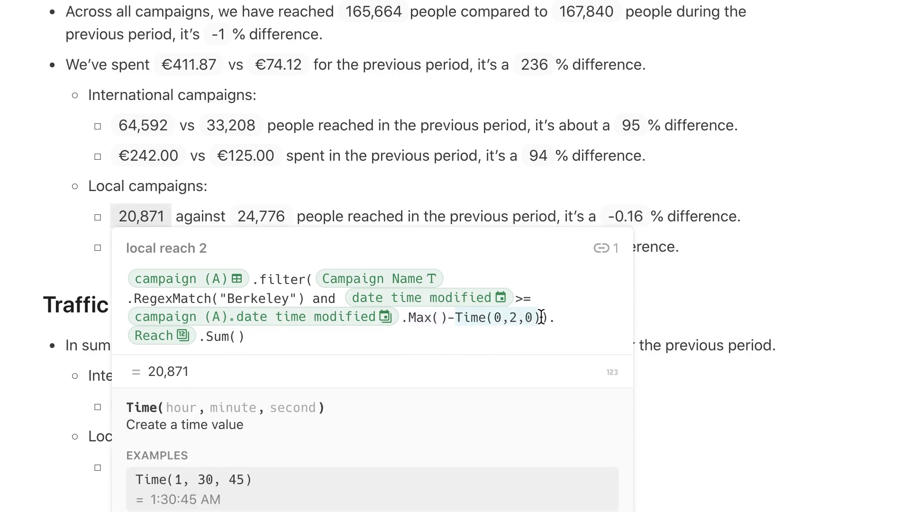
click(155, 335)
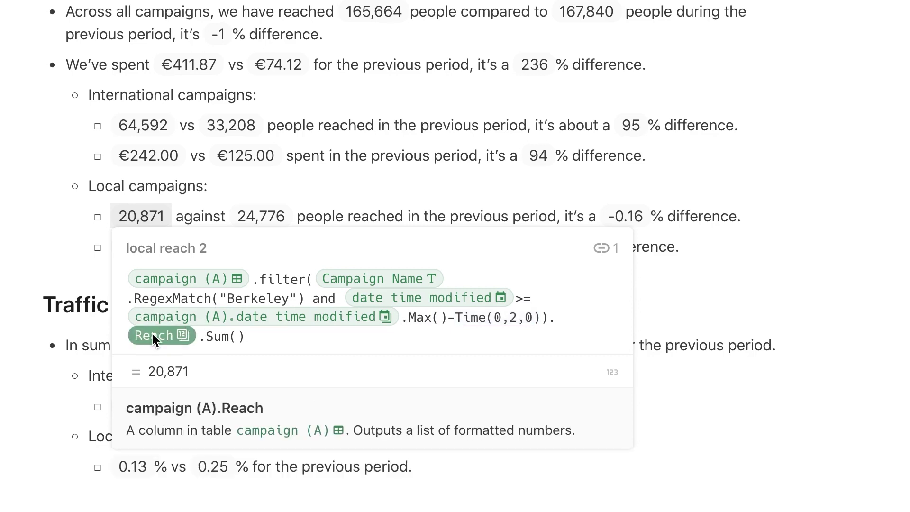
click(251, 336)
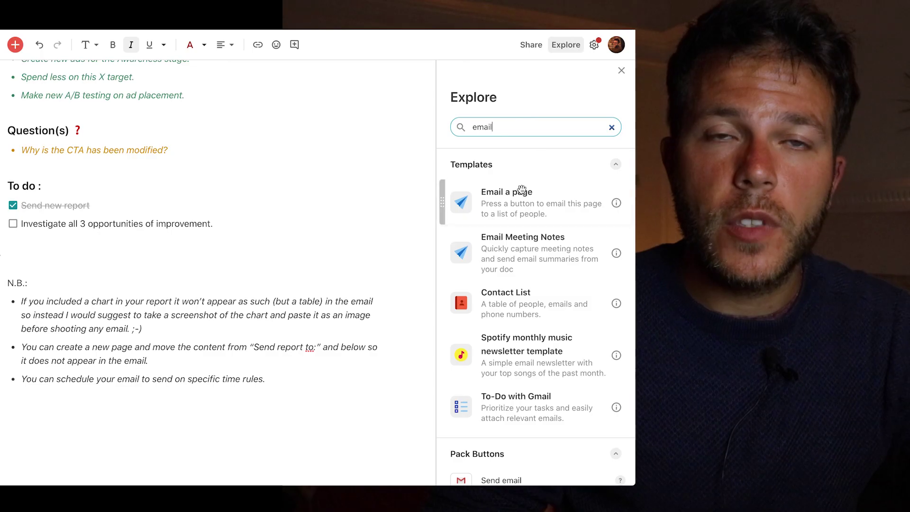
Step: Add the Email a page template and delete its sample My Page heading, image and text
drag(520, 188, 142, 254)
scroll(69, 256, down, 3)
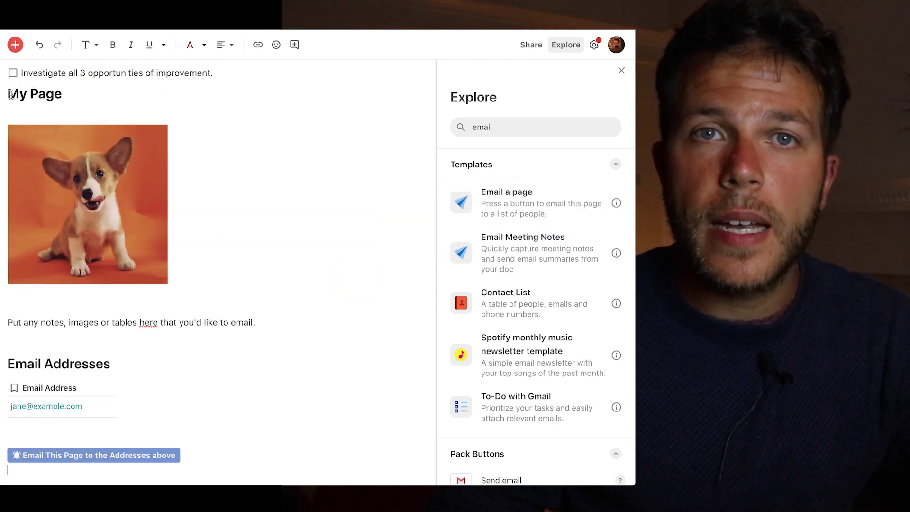
drag(16, 89, 266, 331)
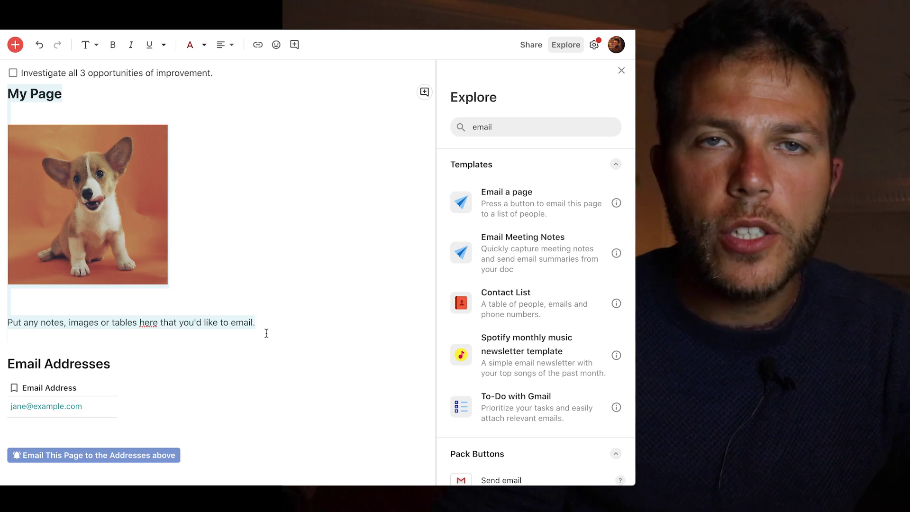
key(Delete)
key(BackSpace)
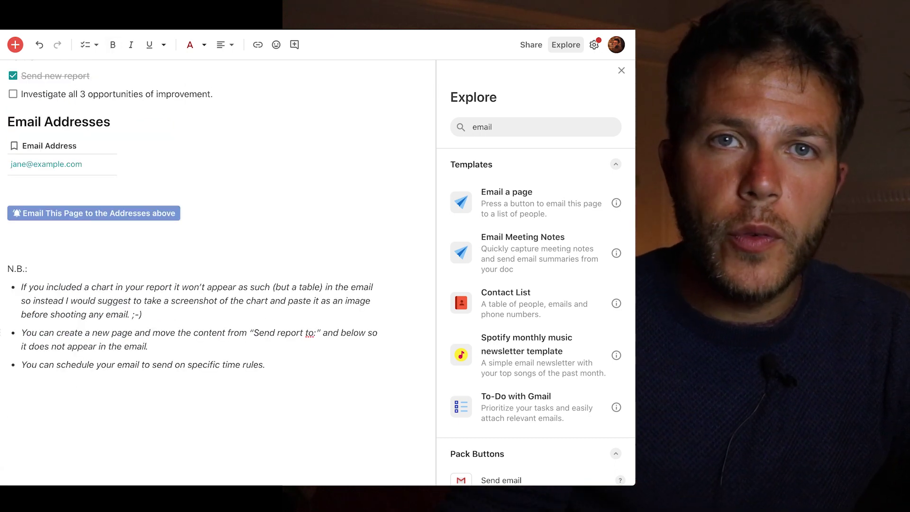